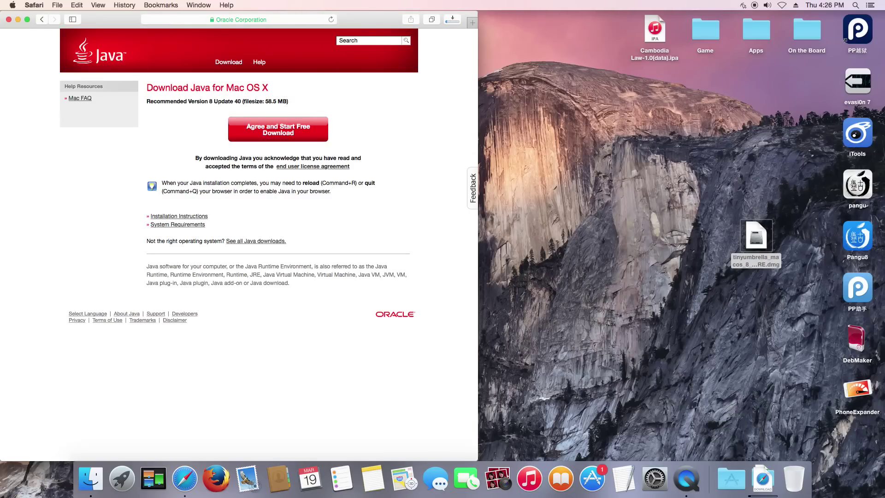
# Copy jre-8u40-macosx-x64.dmg from the browser's downloads list to the desktop and open the disk image
pyautogui.press('alt+super+l')
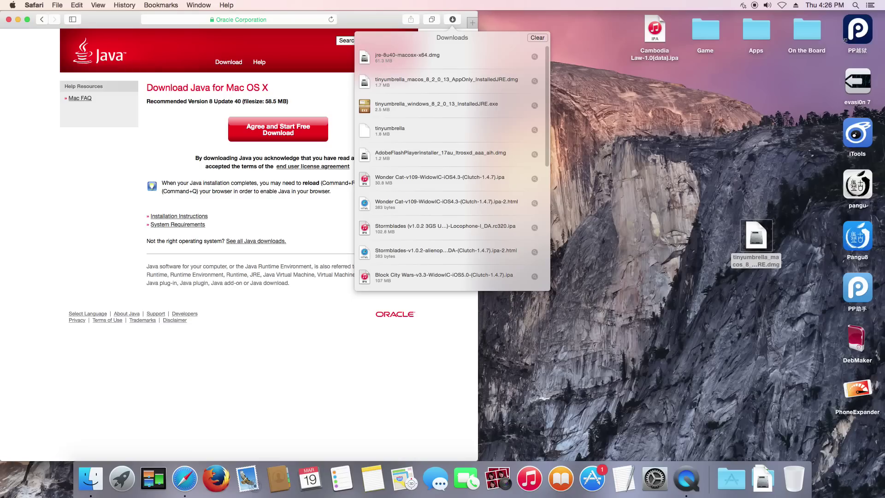
pyautogui.moveTo(387, 55); pyautogui.dragTo(706, 234)
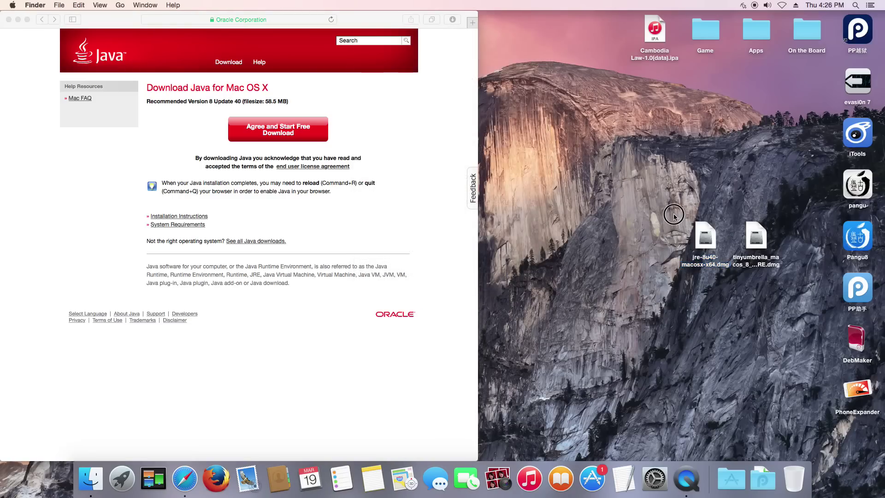
pyautogui.click(706, 234)
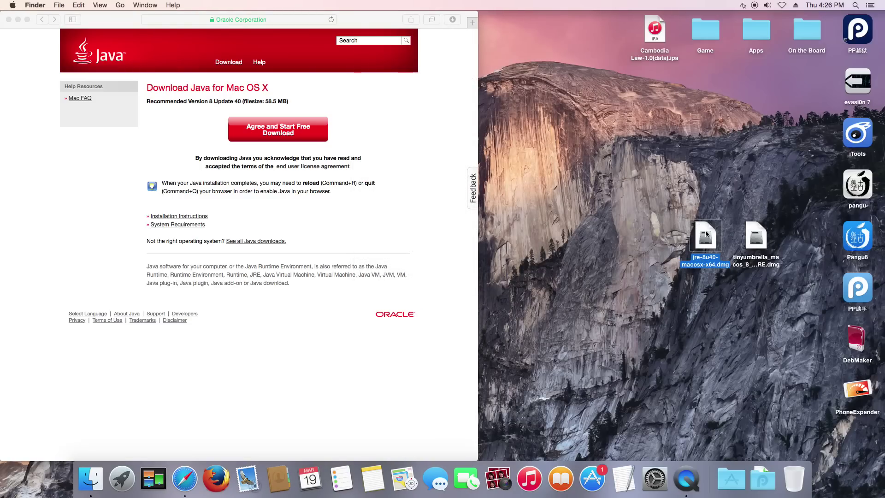
pyautogui.doubleClick(705, 234)
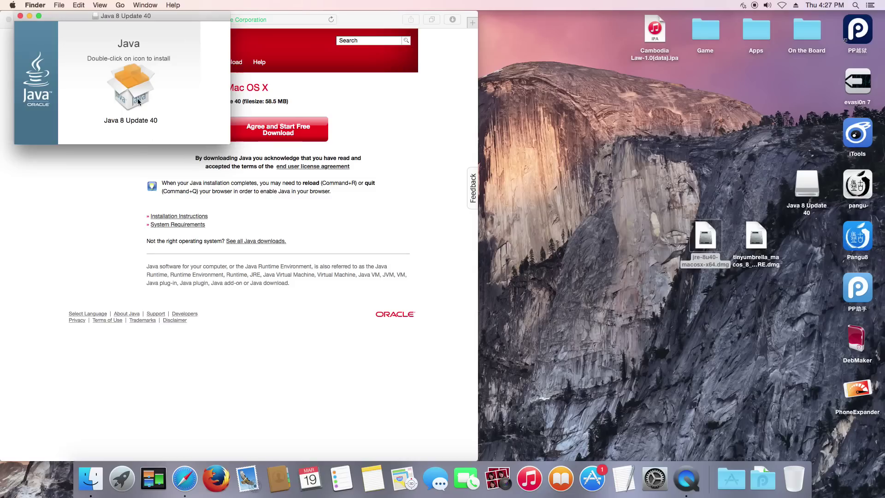
# Launch the Java 8 Update 40 installer from its disk image and allow the downloaded application to open
pyautogui.click(131, 85)
pyautogui.doubleClick(139, 90)
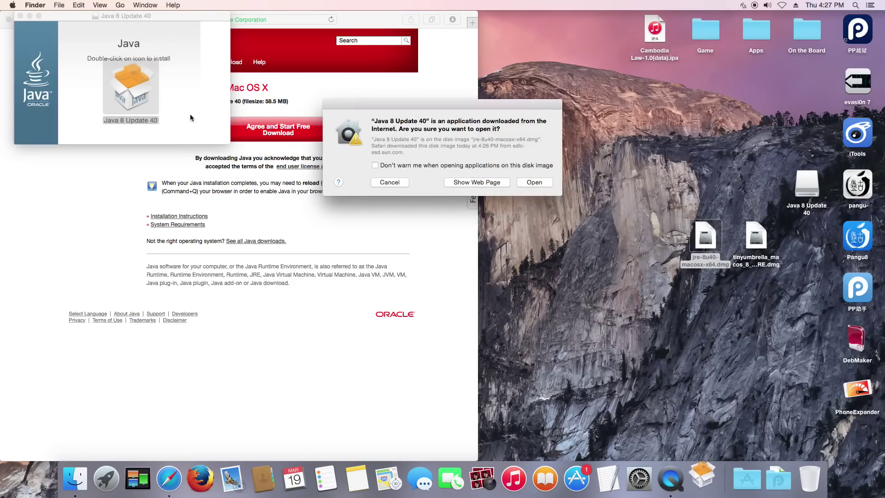
pyautogui.click(526, 182)
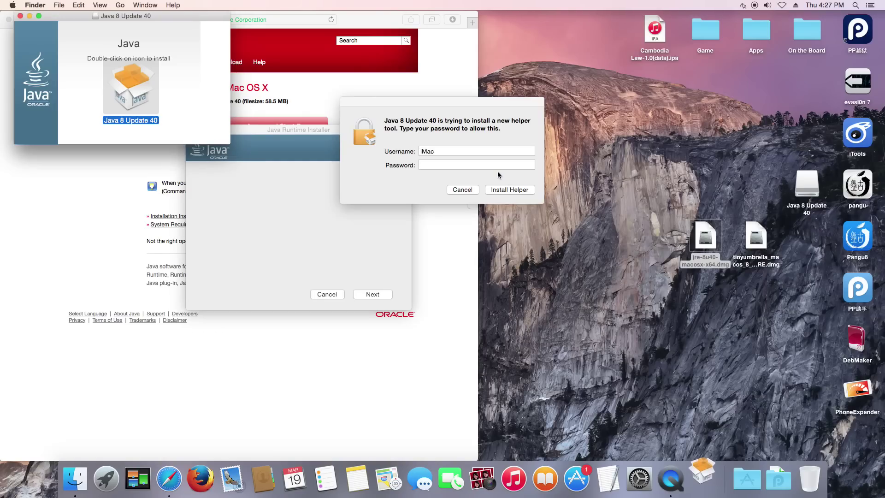
# Authorize the Java helper tool with the account password and start the Java 8 Update 40 installation
pyautogui.click(495, 164)
pyautogui.write('•')
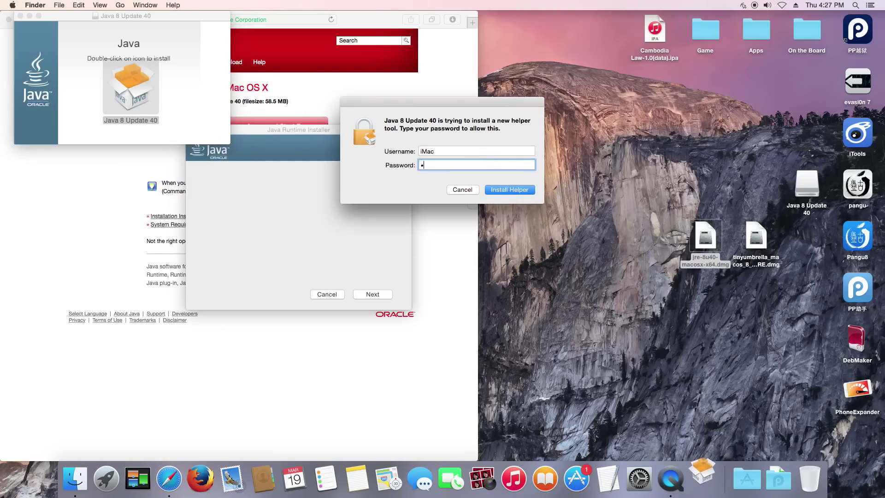
pyautogui.press('Return')
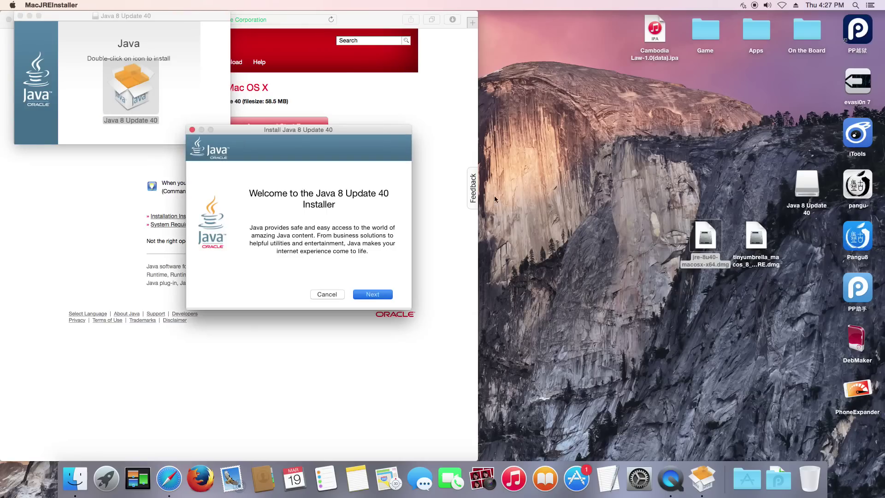
pyautogui.click(380, 294)
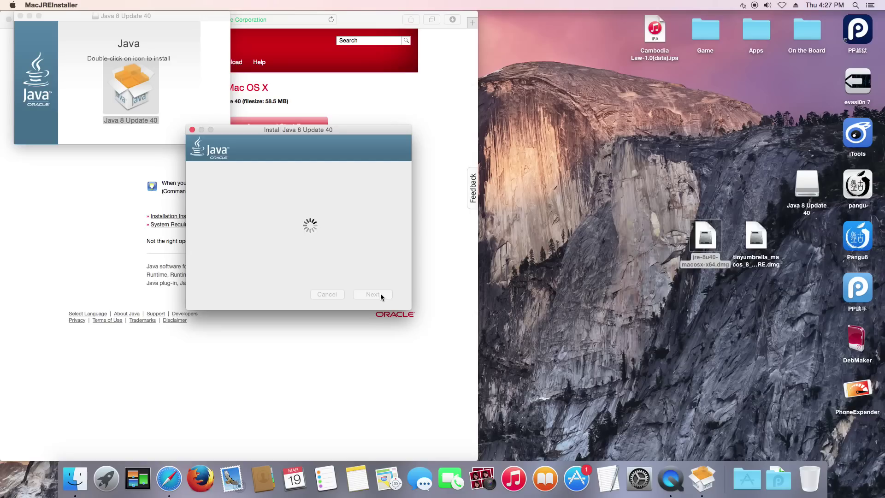
pyautogui.moveTo(316, 133); pyautogui.dragTo(497, 155)
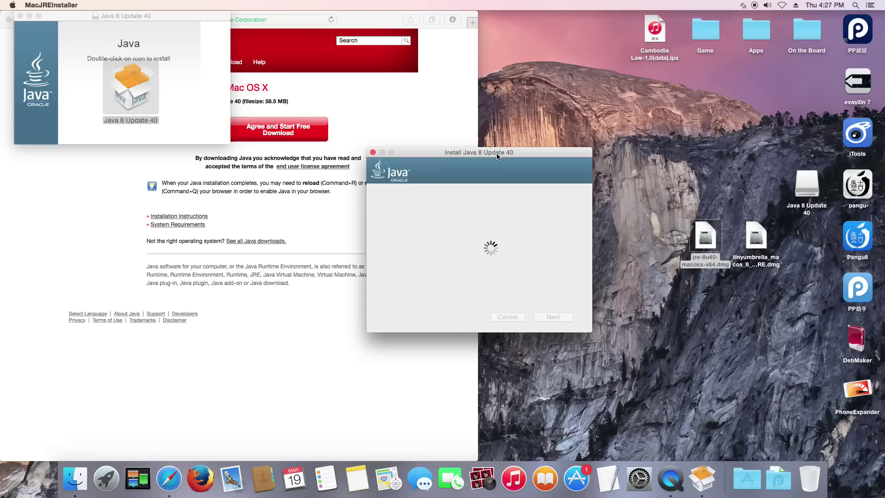
pyautogui.rightClick(543, 76)
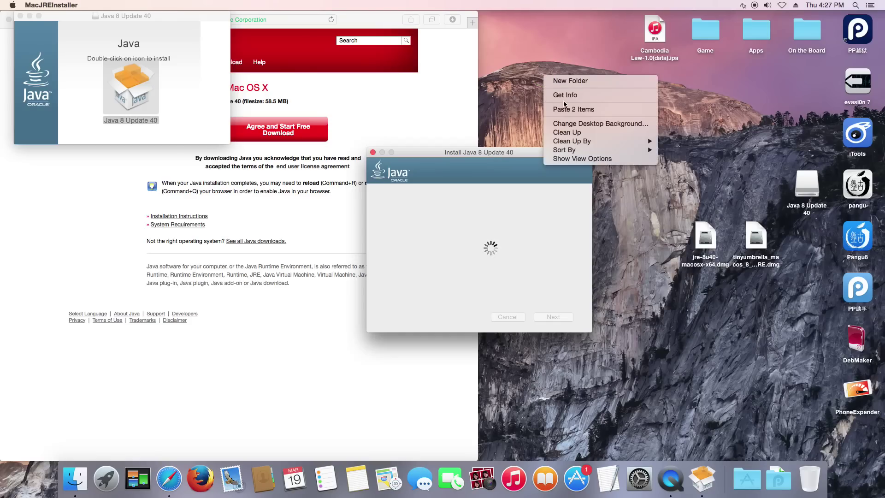
pyautogui.click(571, 132)
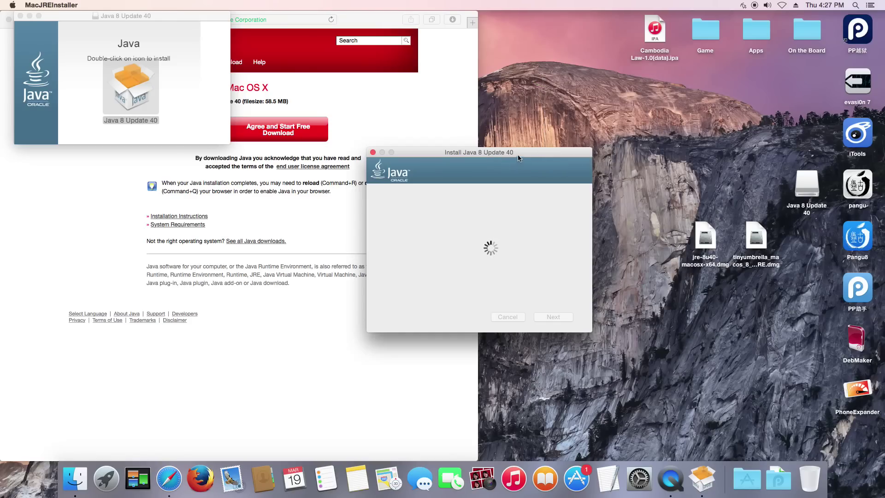
pyautogui.moveTo(510, 155); pyautogui.dragTo(426, 141)
pyautogui.rightClick(588, 123)
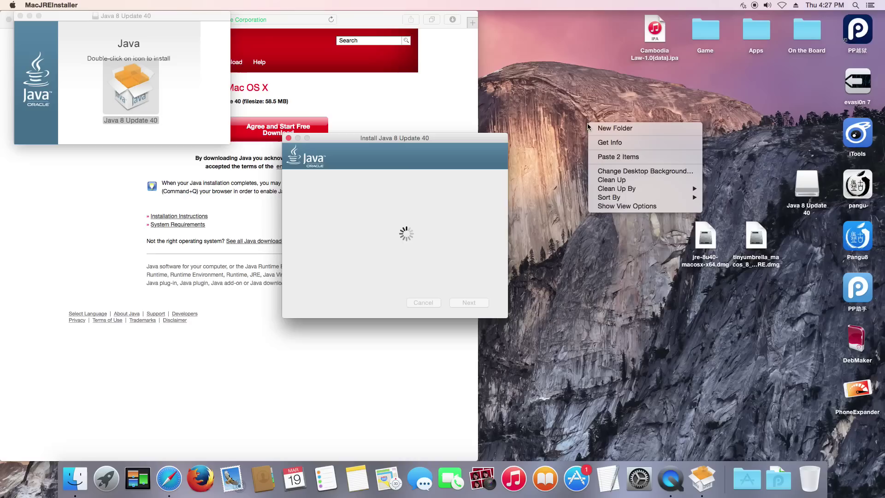
pyautogui.click(598, 180)
pyautogui.rightClick(575, 145)
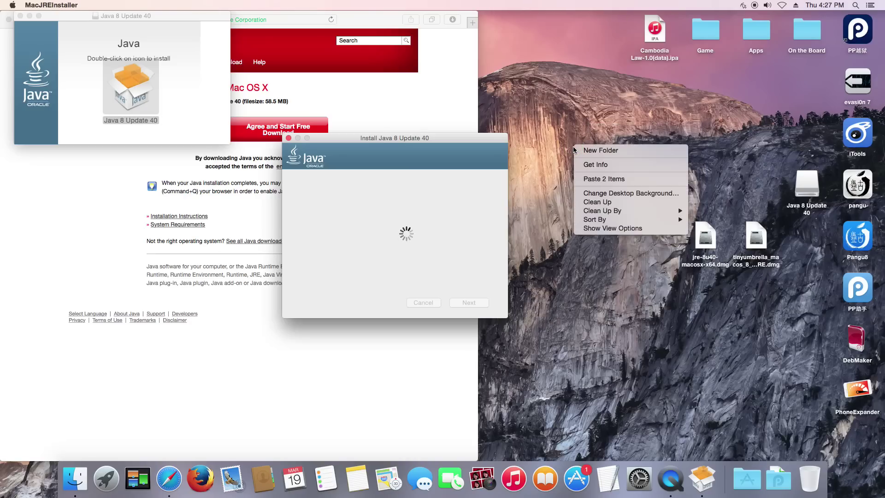
pyautogui.click(581, 203)
pyautogui.rightClick(567, 122)
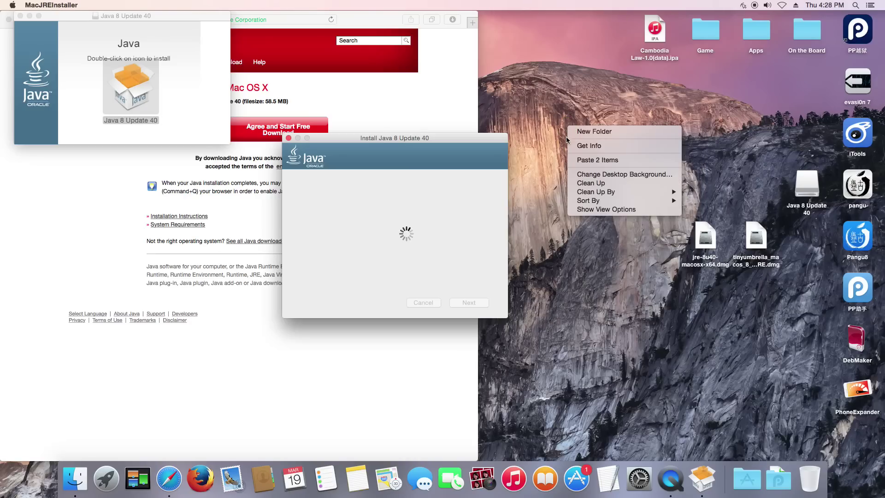
pyautogui.click(582, 183)
pyautogui.moveTo(427, 139); pyautogui.dragTo(449, 142)
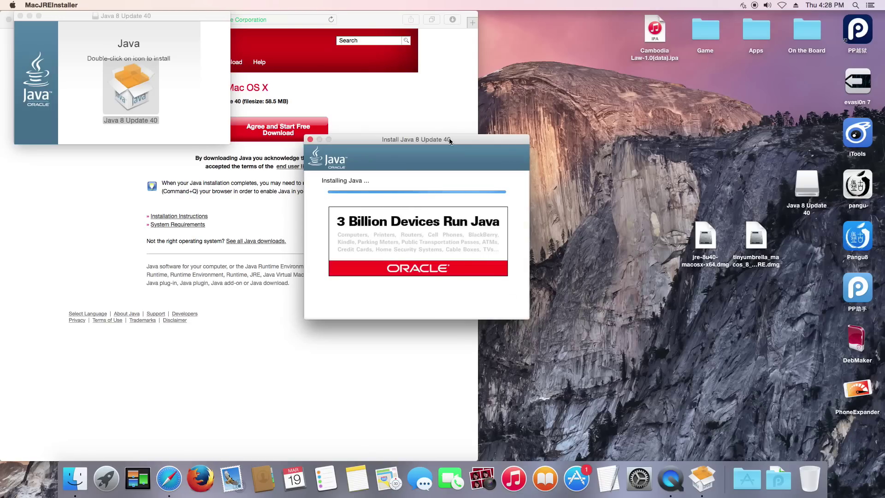
pyautogui.rightClick(585, 108)
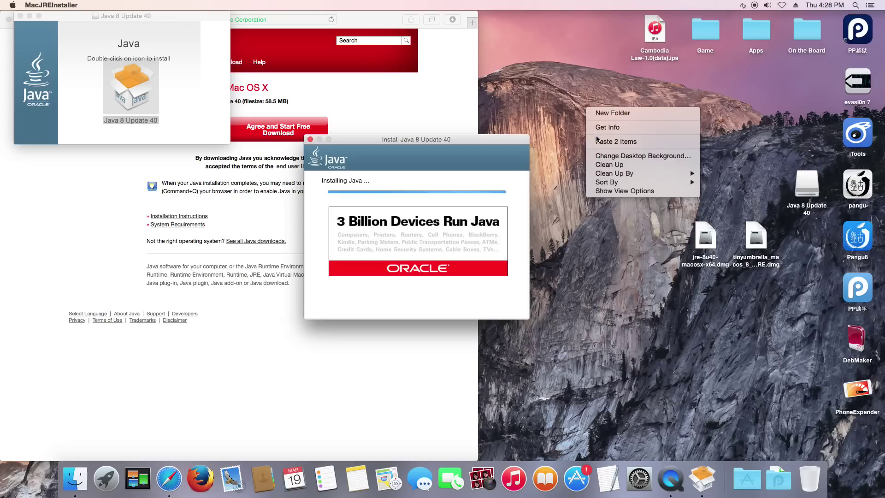
pyautogui.press('Escape')
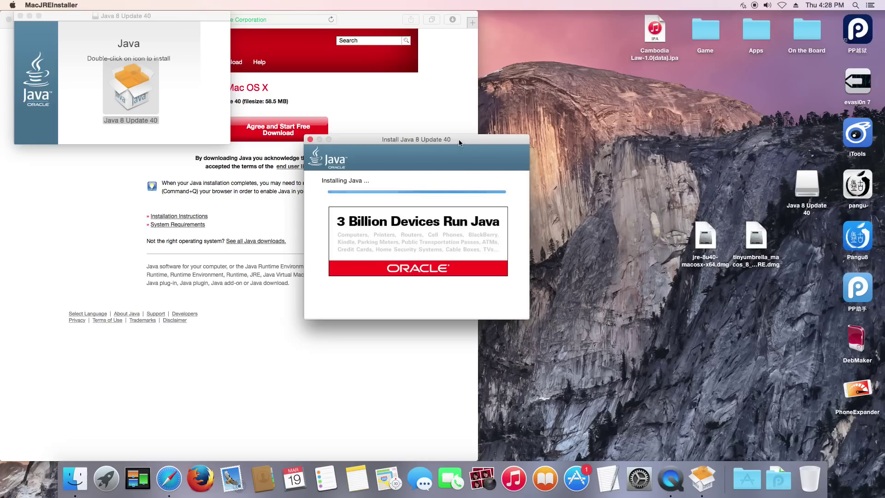
pyautogui.moveTo(472, 143); pyautogui.dragTo(524, 141)
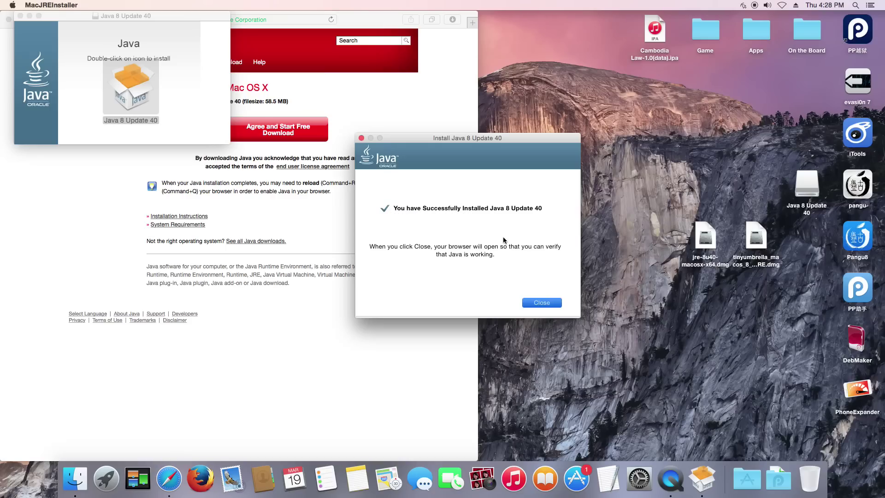
# Close the finished Java installer and verify the installed Java version on the Java web page
pyautogui.click(536, 303)
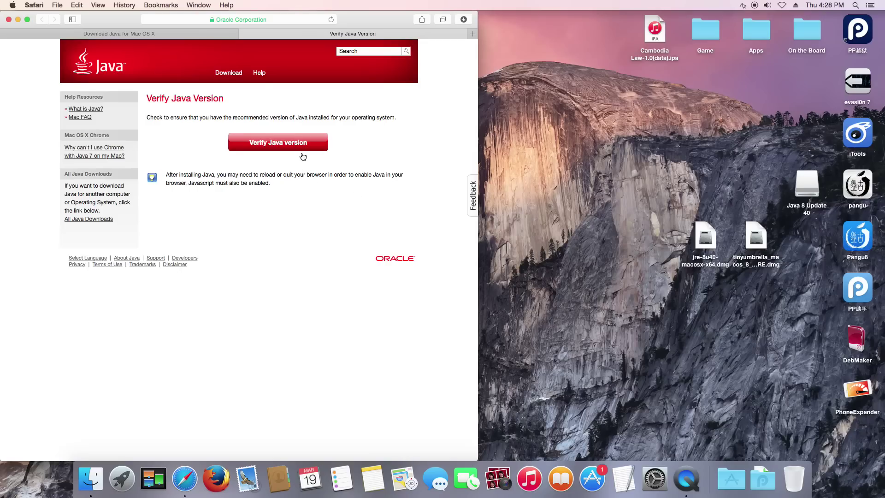
pyautogui.click(301, 144)
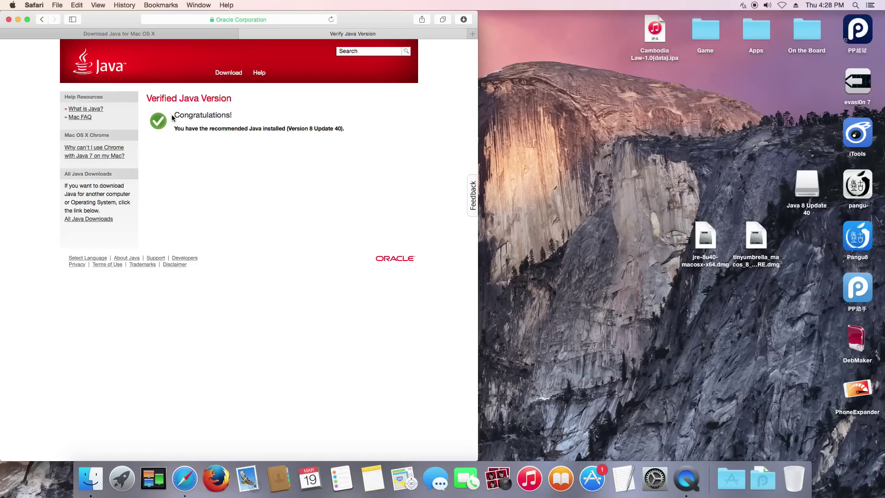
pyautogui.moveTo(176, 114); pyautogui.dragTo(338, 144)
pyautogui.click(326, 163)
# Close the browser and Java disk image windows and eject the Java 8 Update 40 volume
pyautogui.click(9, 20)
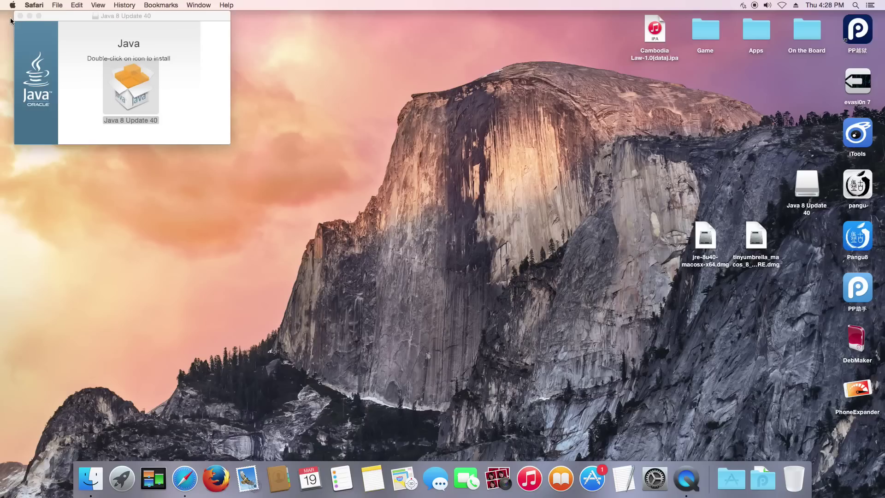
pyautogui.click(21, 16)
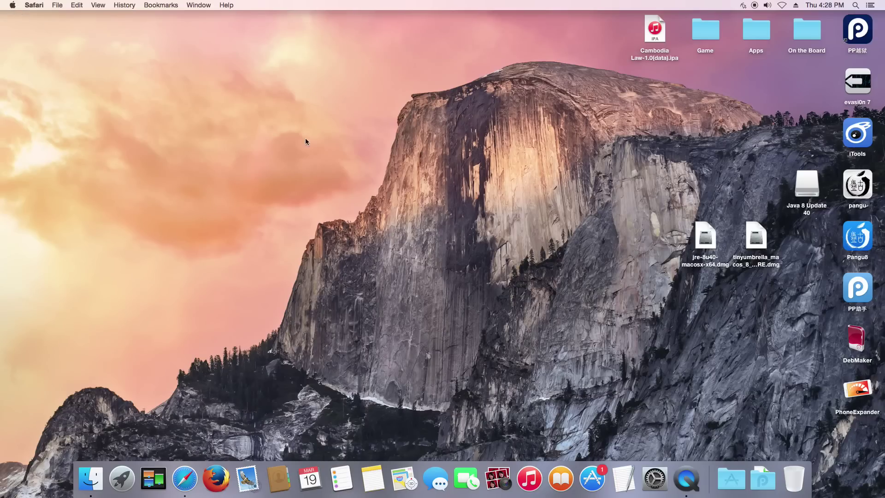
pyautogui.moveTo(803, 206); pyautogui.dragTo(793, 479)
# Open the tinyumbrella disk image from the desktop, copy TinyUmbrella into the Applications folder, and close the image's window
pyautogui.moveTo(751, 243); pyautogui.dragTo(756, 192)
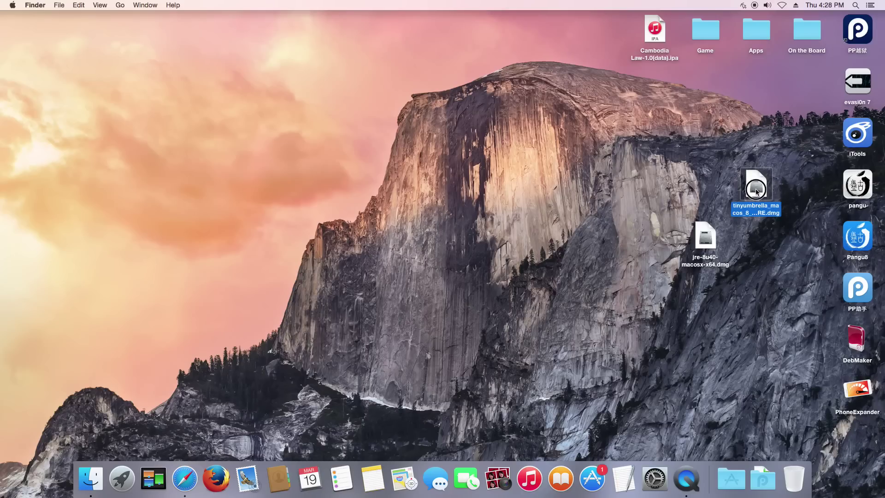
pyautogui.doubleClick(757, 192)
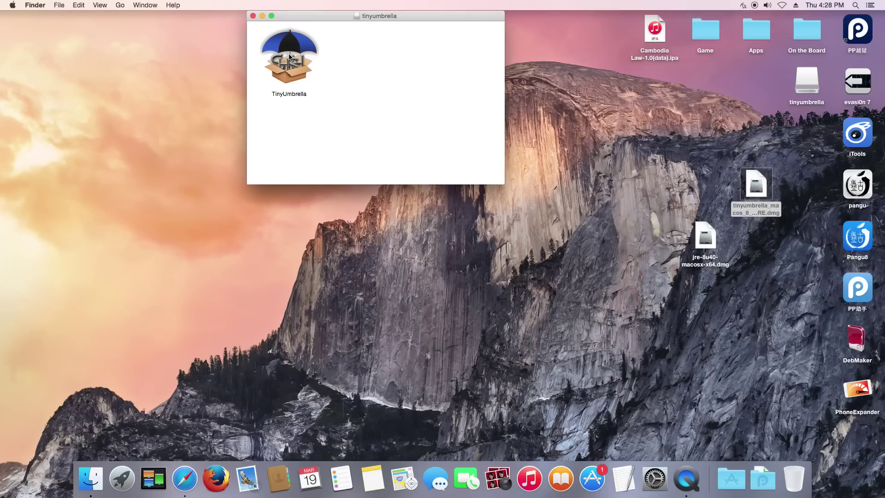
pyautogui.moveTo(289, 56); pyautogui.dragTo(738, 465)
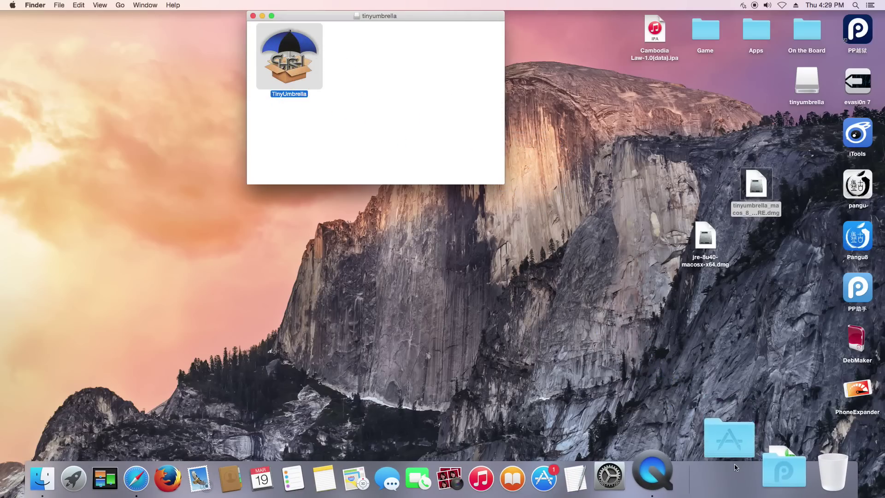
pyautogui.click(253, 16)
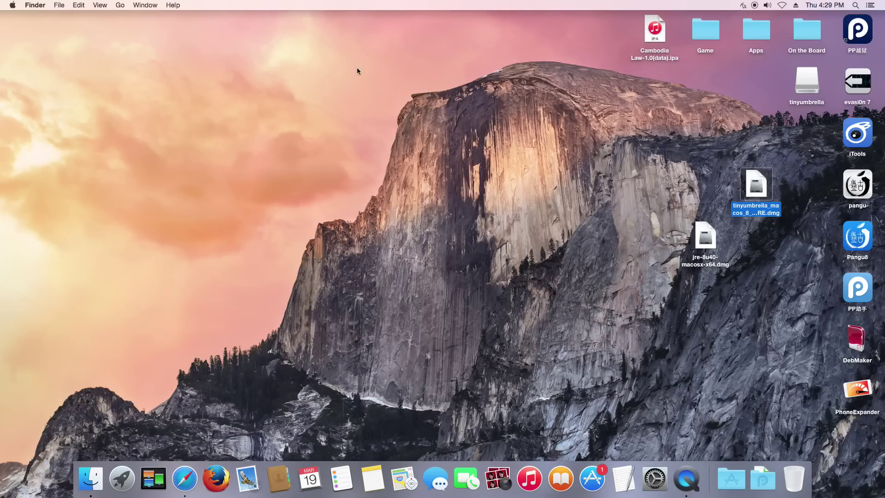
# Launch TinyUmbrella from the Applications folder and allow the downloaded application to open
pyautogui.click(730, 468)
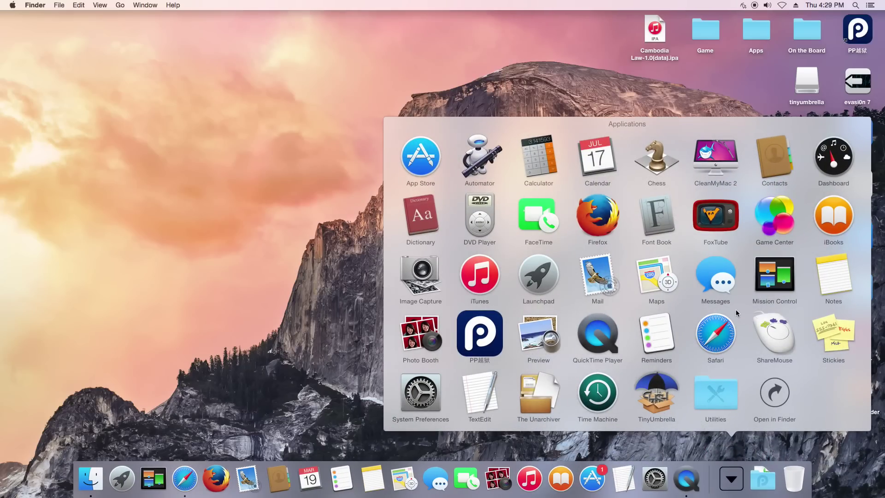
pyautogui.click(660, 395)
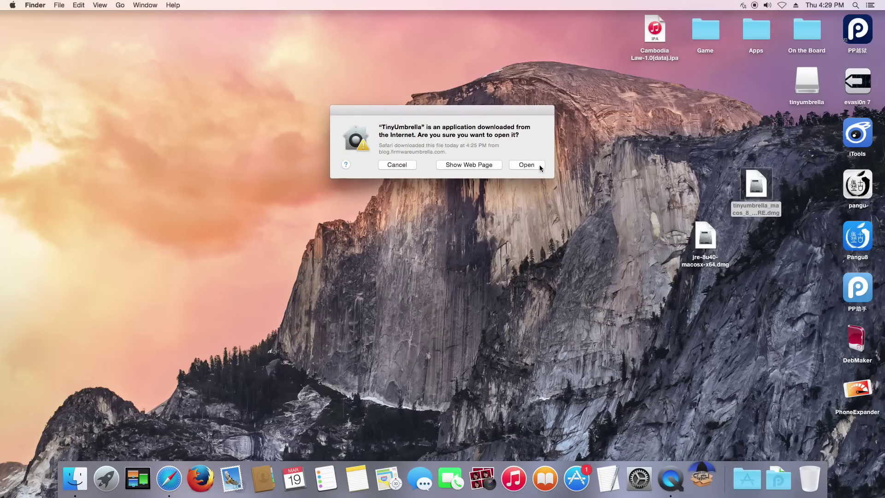
pyautogui.click(539, 164)
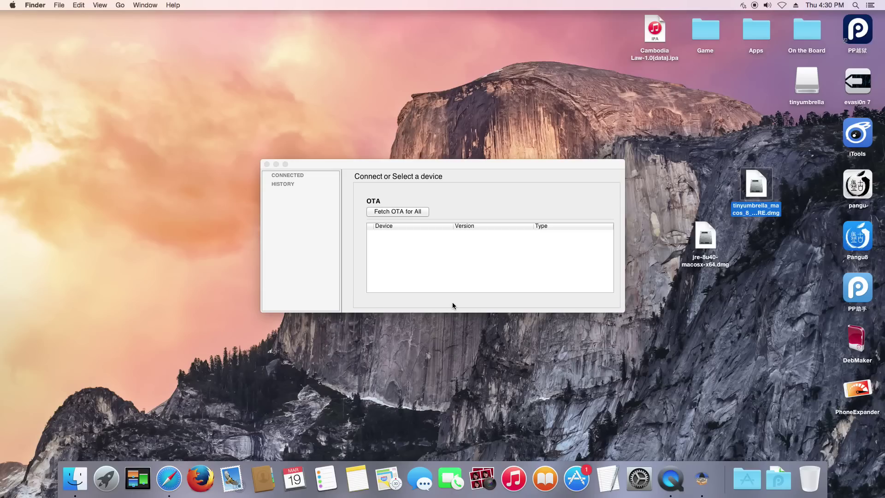
pyautogui.moveTo(459, 162); pyautogui.dragTo(458, 159)
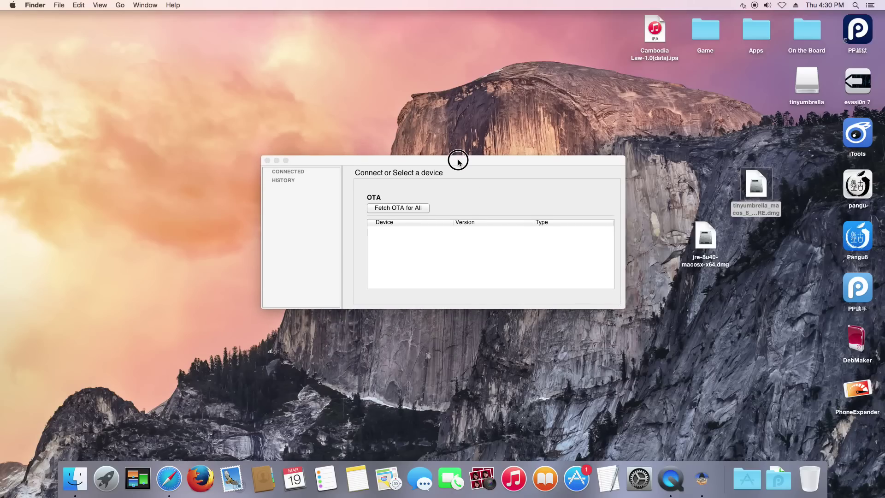
pyautogui.rightClick(456, 101)
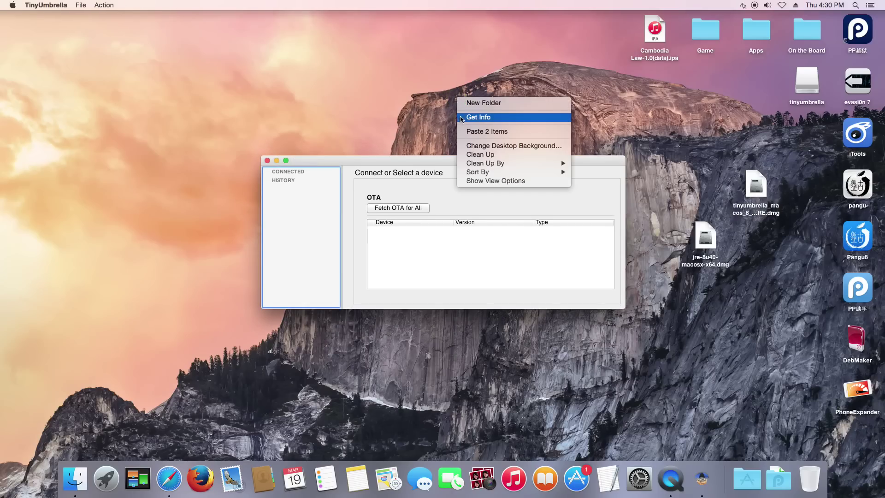
pyautogui.click(469, 159)
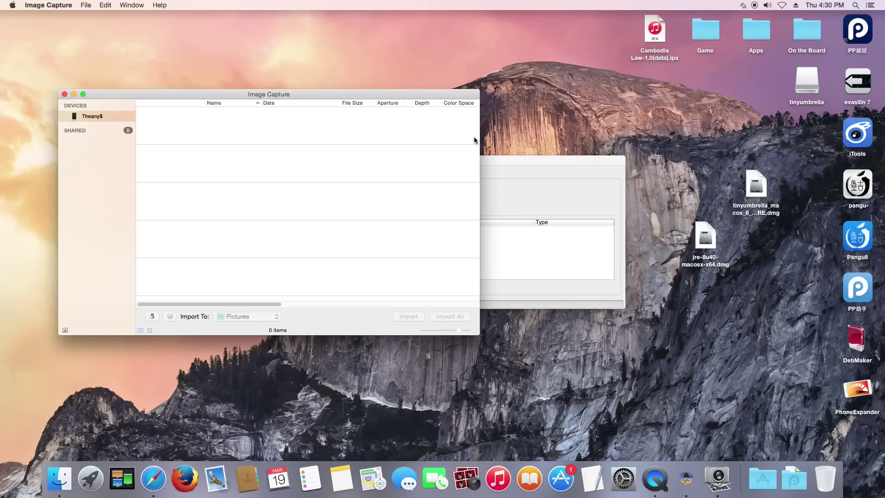
# Close the Image Capture window and return to TinyUmbrella
pyautogui.click(65, 94)
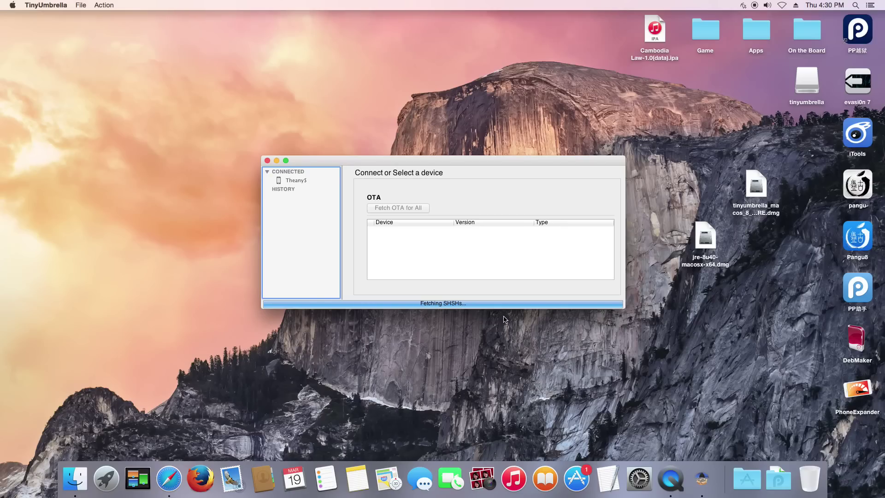
pyautogui.rightClick(670, 312)
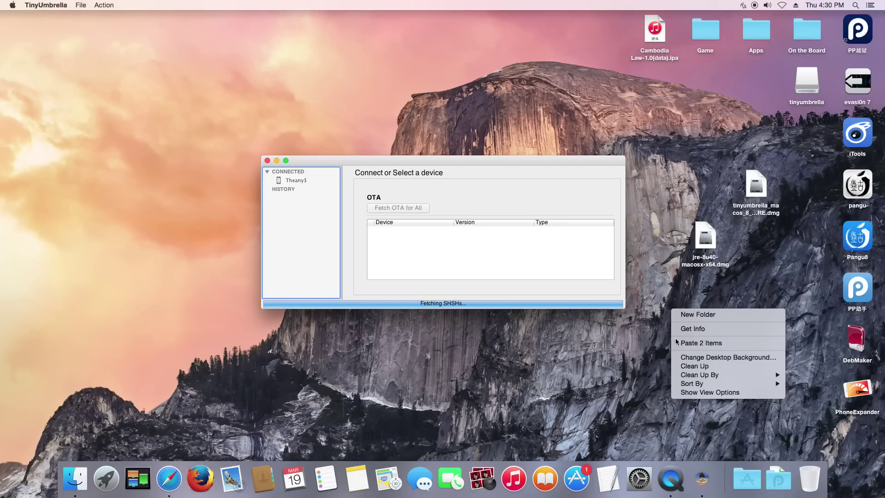
pyautogui.click(682, 365)
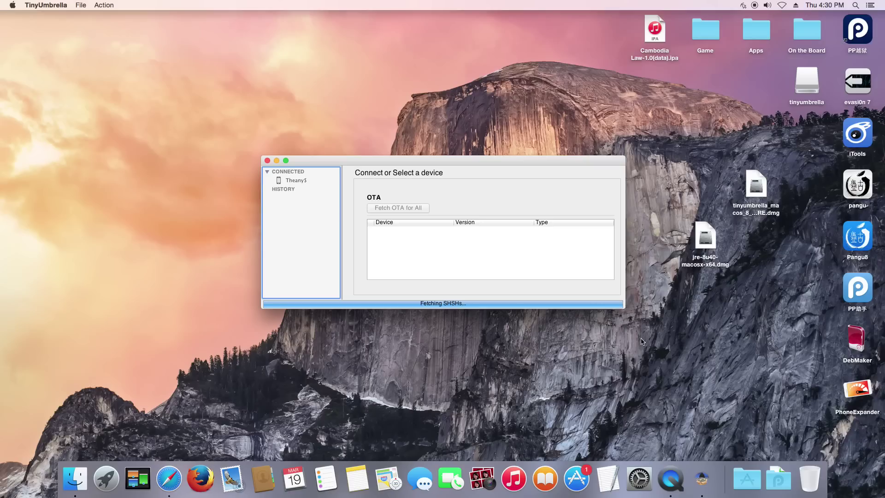
pyautogui.rightClick(434, 325)
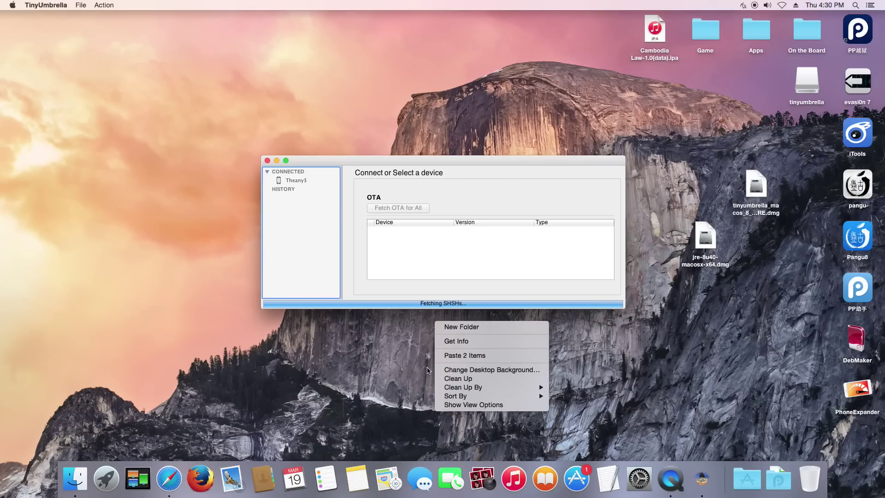
pyautogui.click(461, 378)
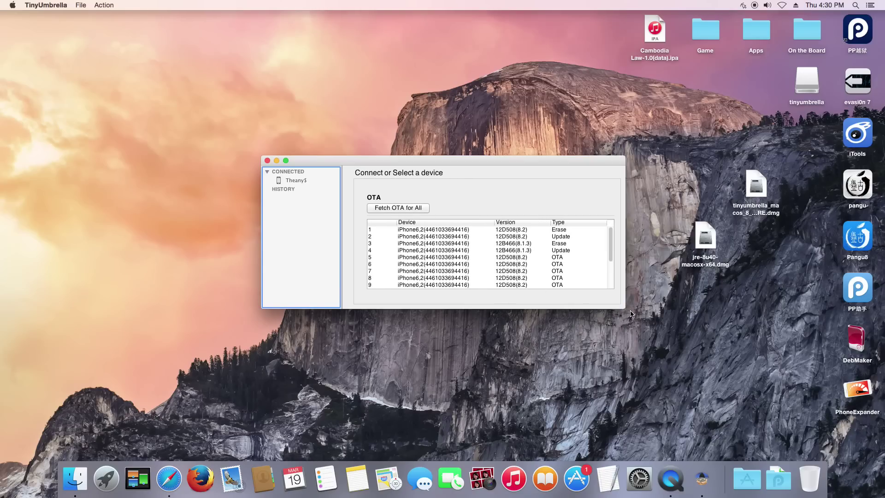
# Enlarge the TinyUmbrella window until every row of the device's SHSH list fits without scrolling
pyautogui.moveTo(624, 307); pyautogui.dragTo(682, 392)
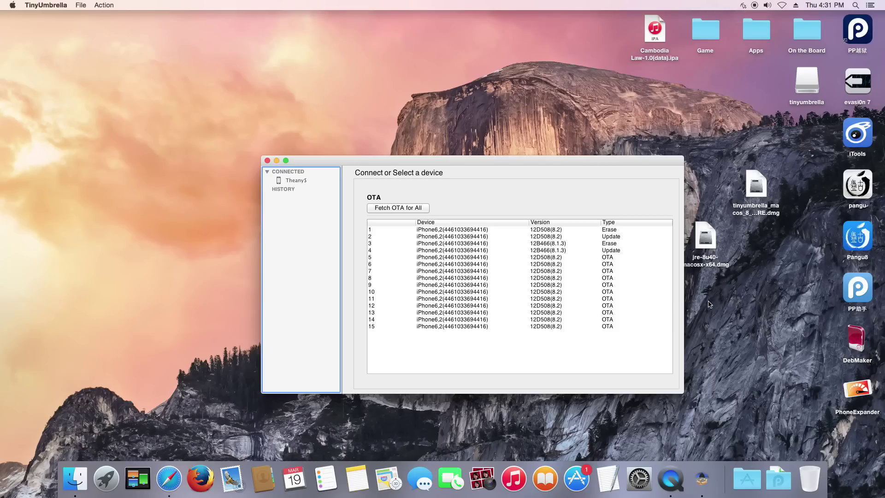
pyautogui.rightClick(743, 320)
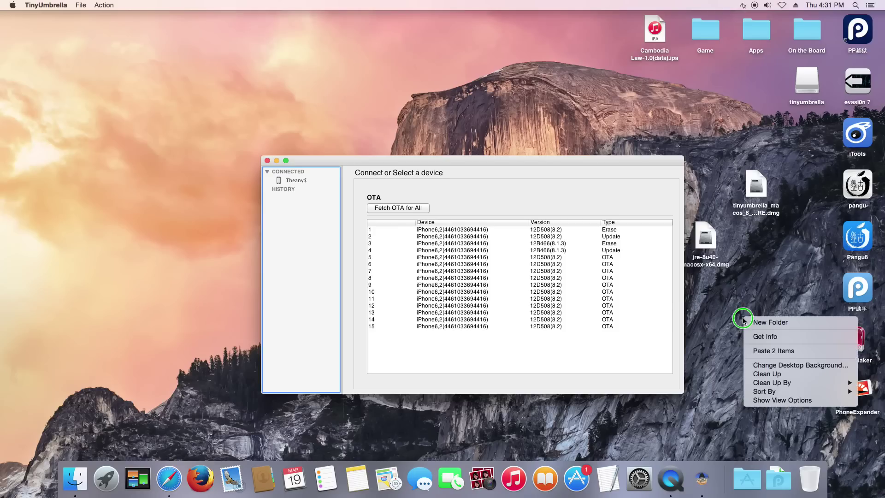
pyautogui.click(757, 374)
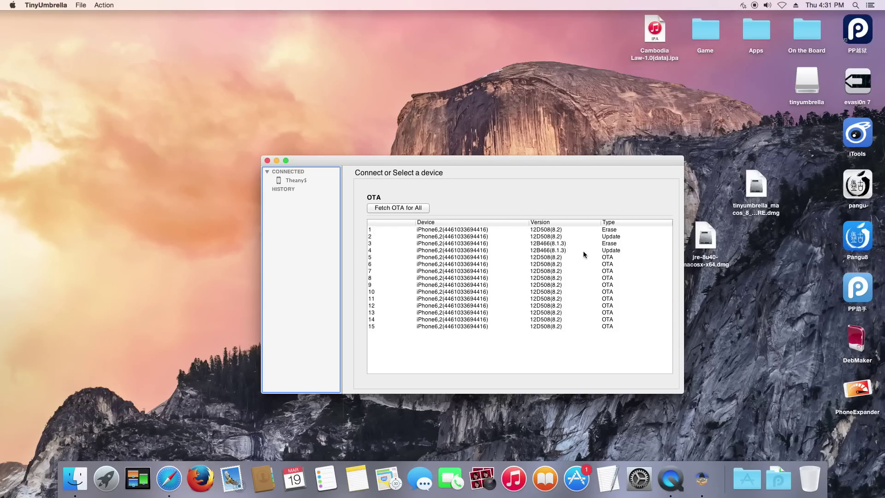